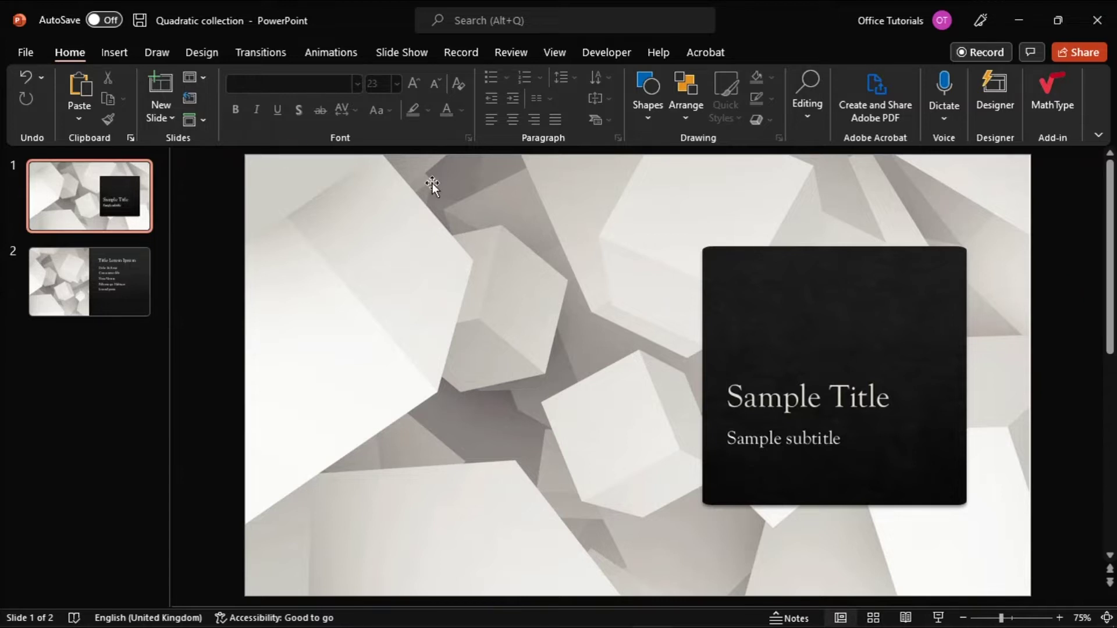
# - Create a new blank presentation from the File > New page
pyautogui.click(35, 58)
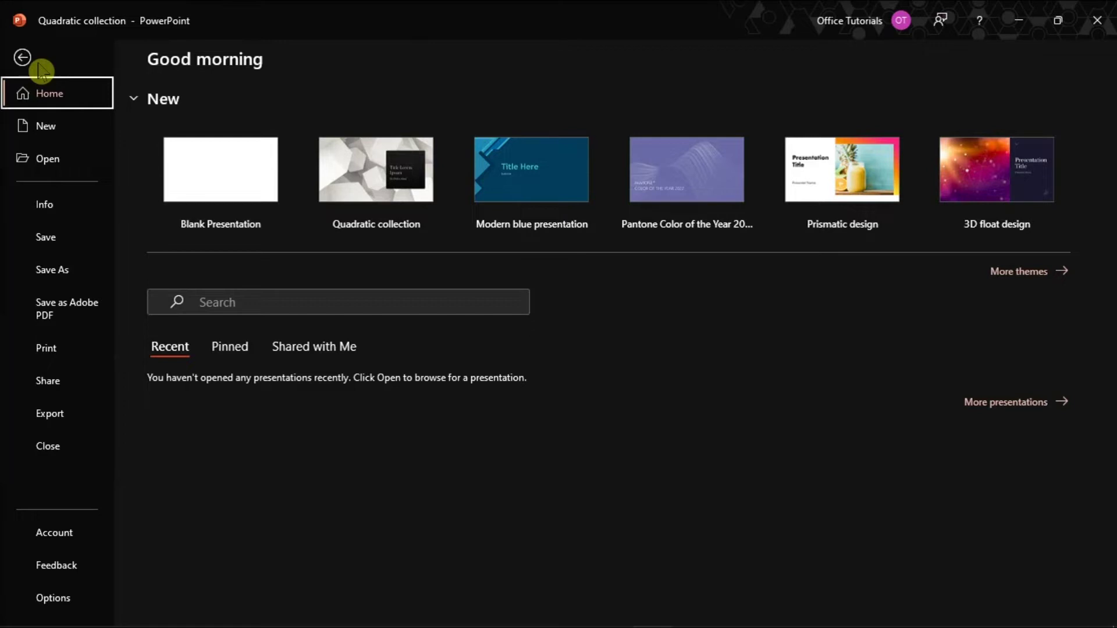
pyautogui.click(46, 128)
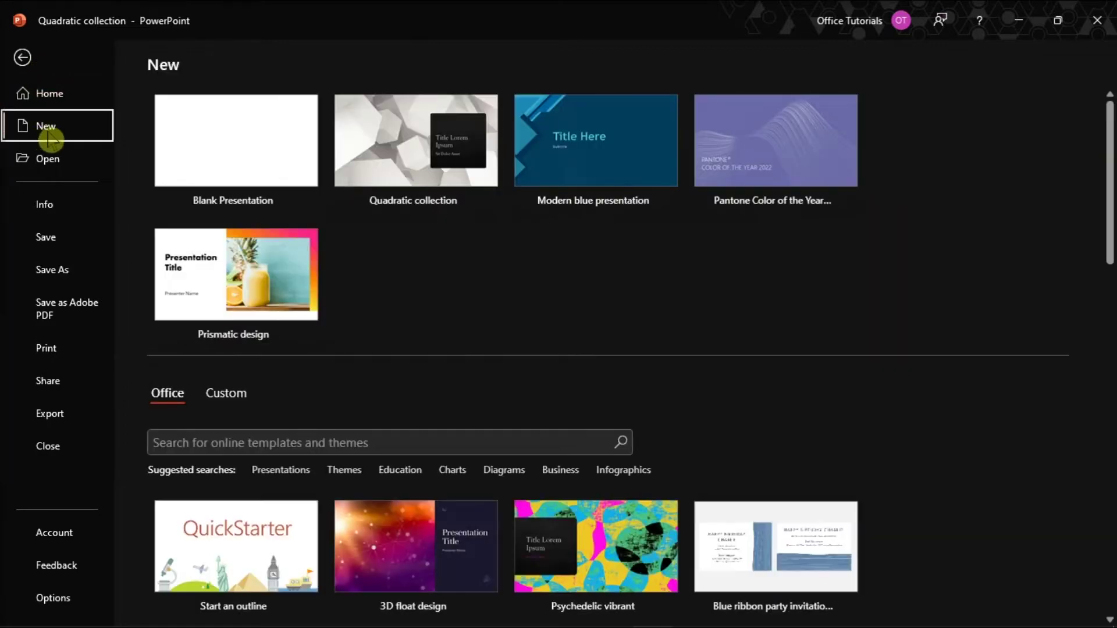
pyautogui.click(214, 164)
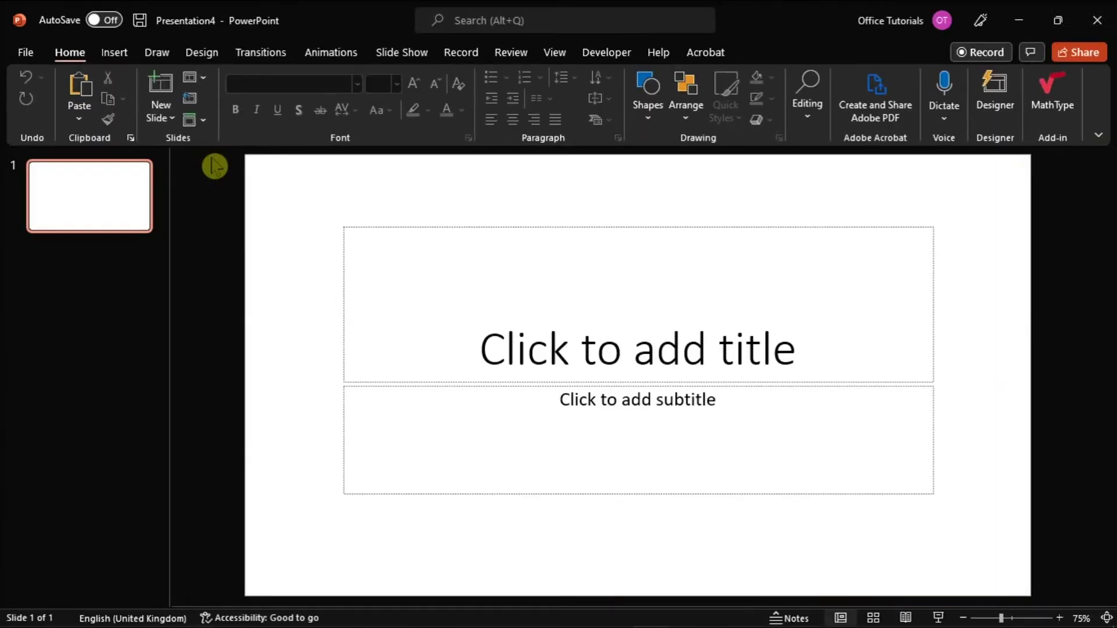
# - Copy the Sample Title slide's contents from Quadratic collection onto the new deck's first slide
pyautogui.moveTo(722, 620)
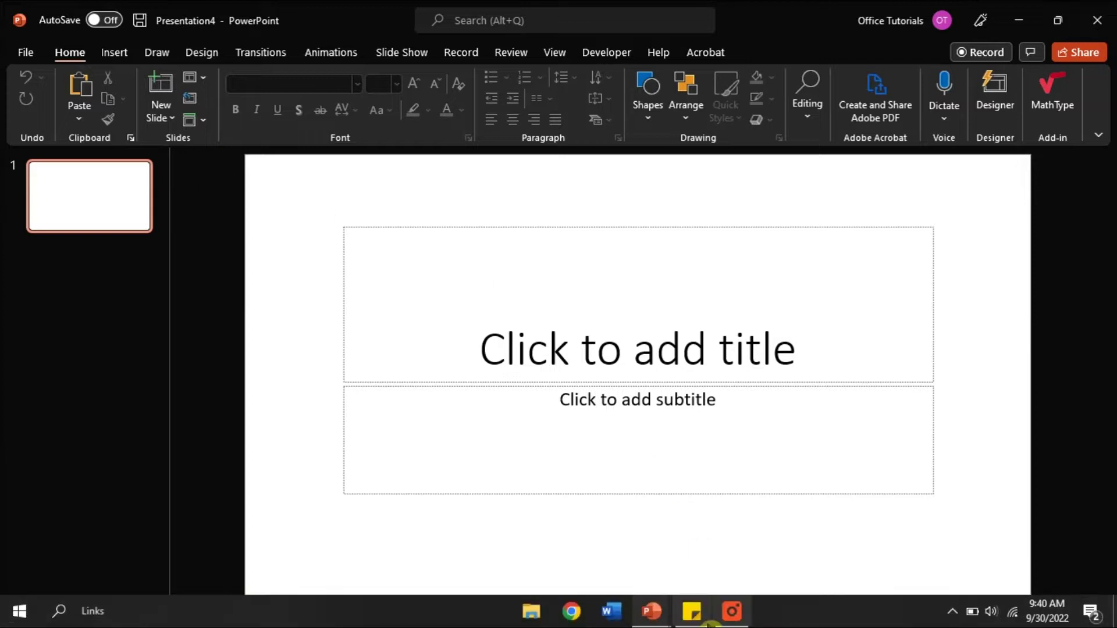
pyautogui.moveTo(671, 620)
pyautogui.click(603, 555)
pyautogui.click(605, 500)
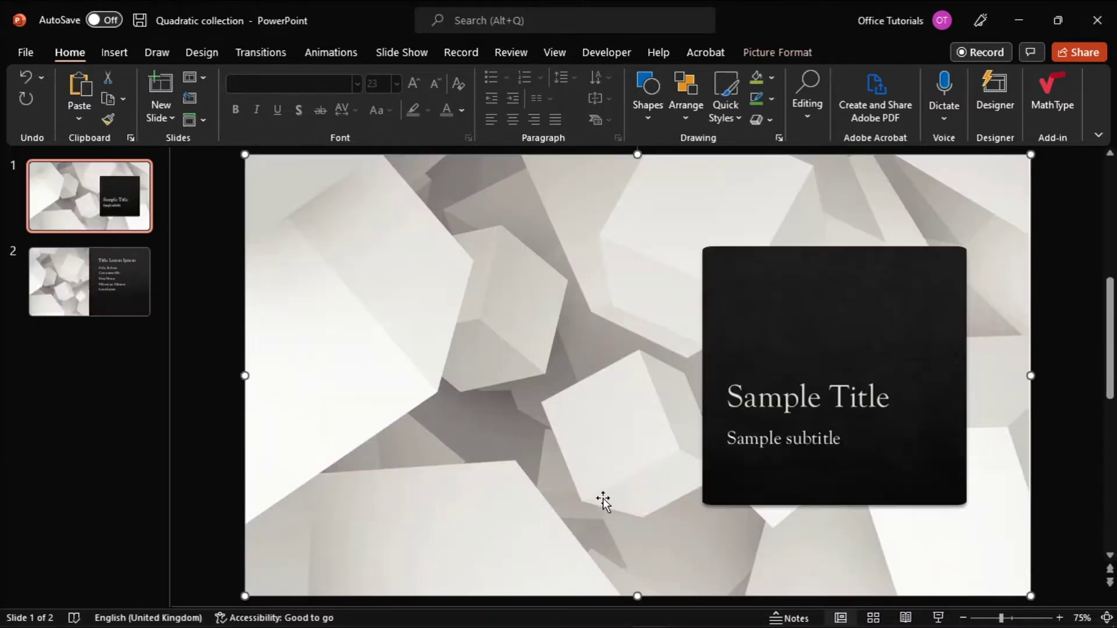
pyautogui.hotkey('ctrl', 'a')
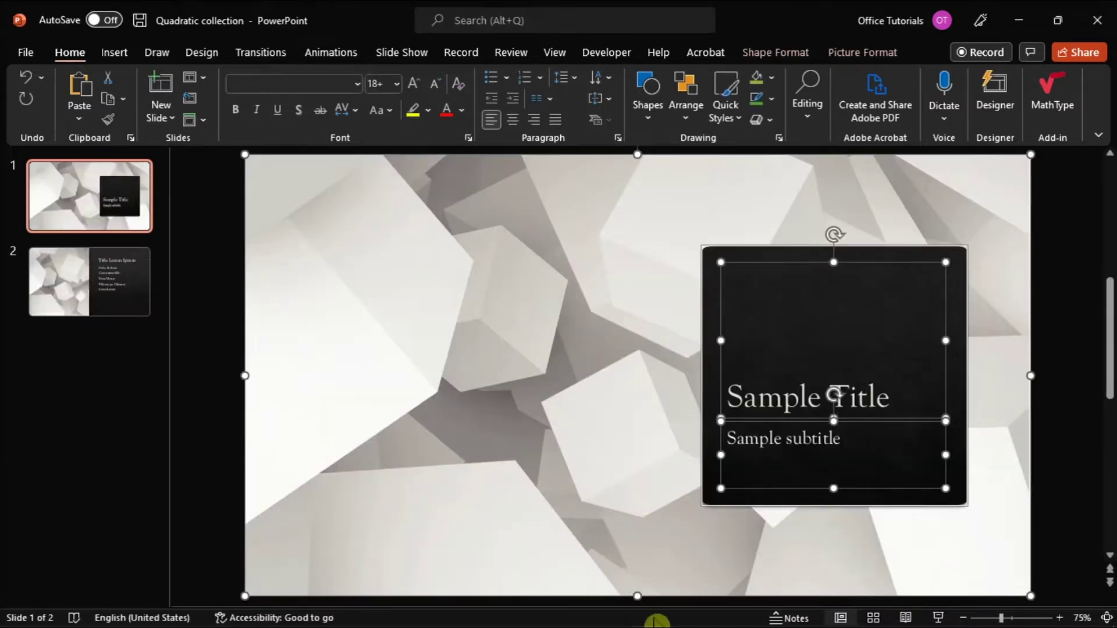
pyautogui.moveTo(654, 621)
pyautogui.click(709, 562)
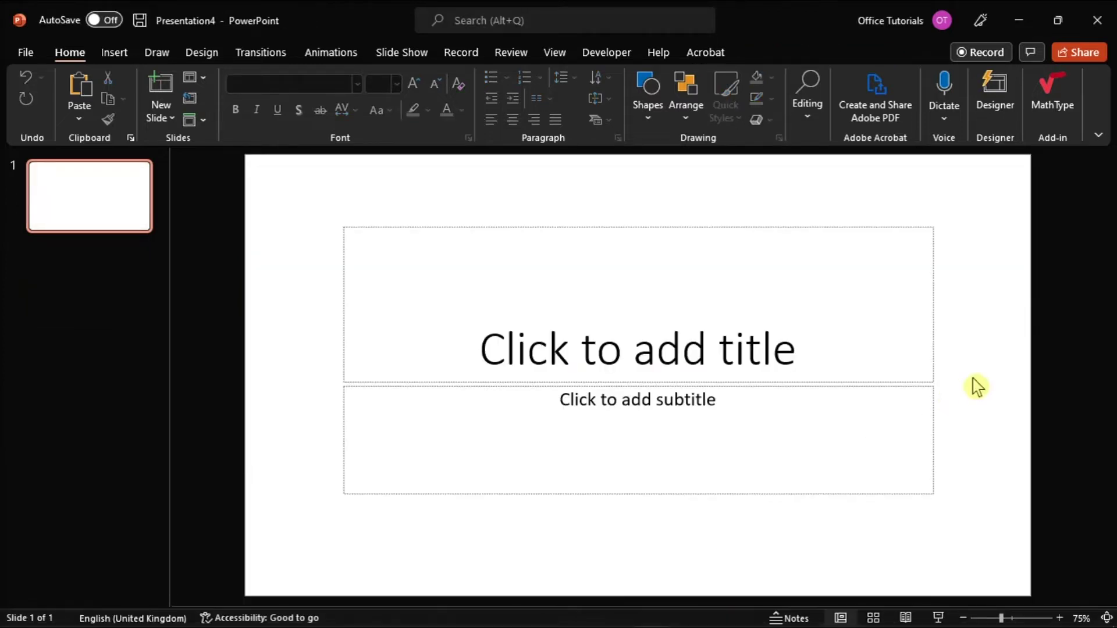
pyautogui.hotkey('ctrl', 'a')
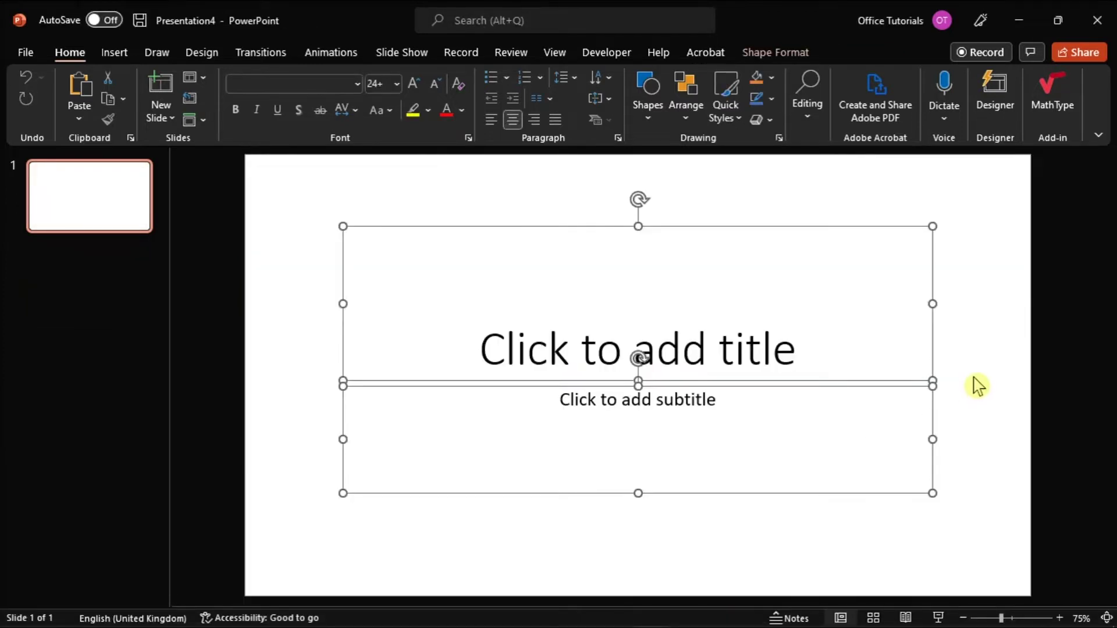
pyautogui.hotkey('ctrl', 'v')
# - Add a second slide and paste the Title Lorem Ipsum slide's contents onto it
pyautogui.rightClick(96, 218)
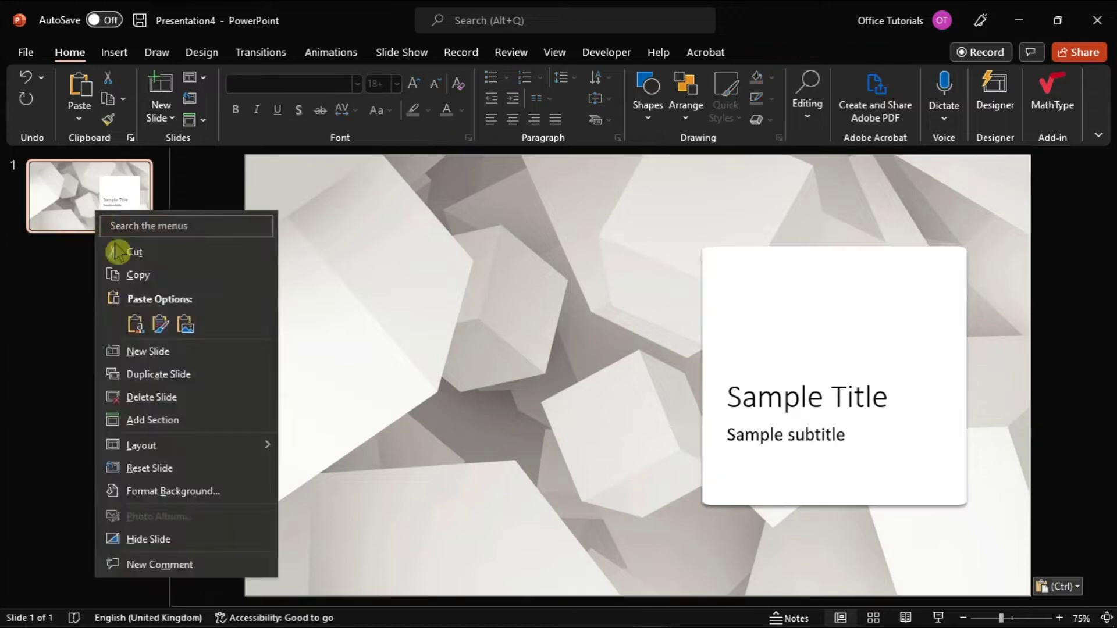
pyautogui.click(142, 349)
pyautogui.click(567, 558)
pyautogui.hotkey('ctrl', 'a')
pyautogui.hotkey('ctrl', 'c')
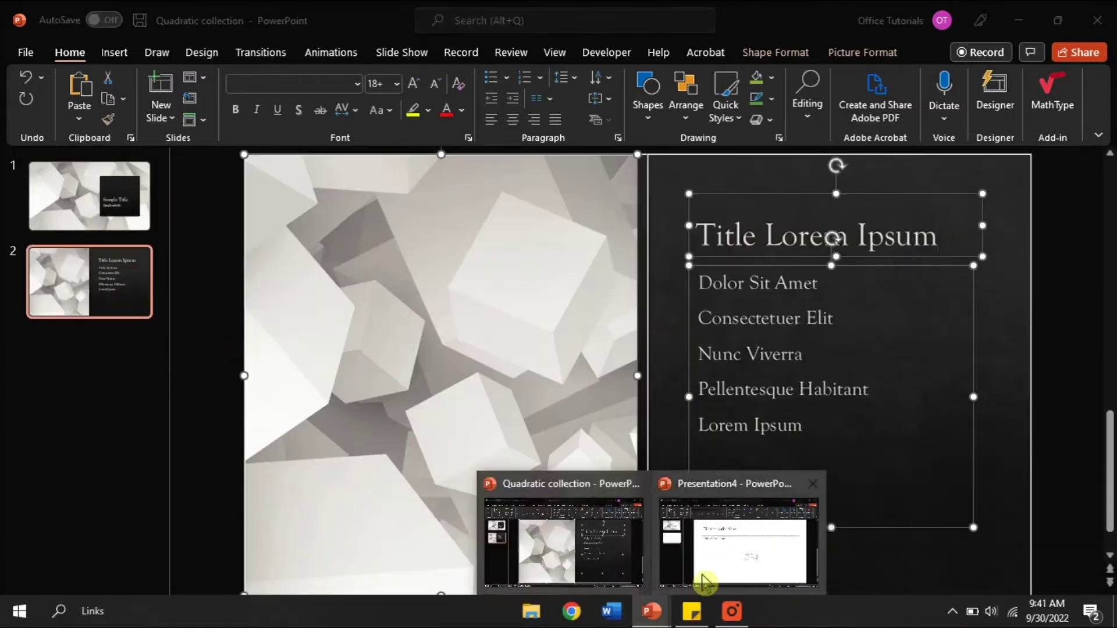
pyautogui.click(706, 576)
pyautogui.hotkey('ctrl', 'v')
pyautogui.click(1055, 381)
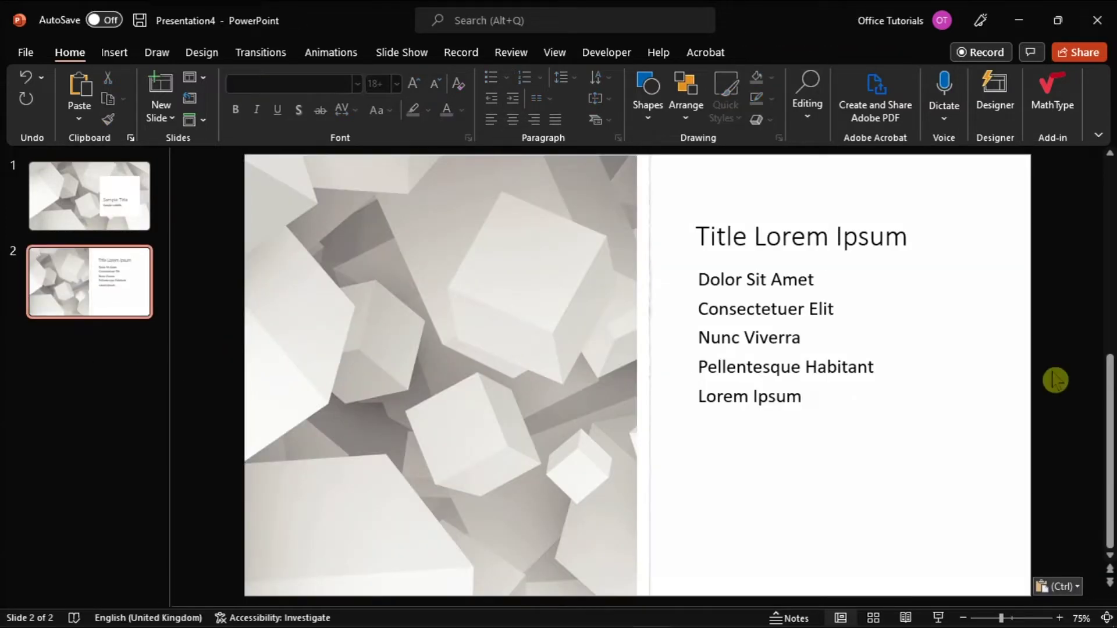
# - Save the deck as 'Sample ppt' in PowerPoint 97-2003 (*.ppt) format in folder A
pyautogui.click(33, 57)
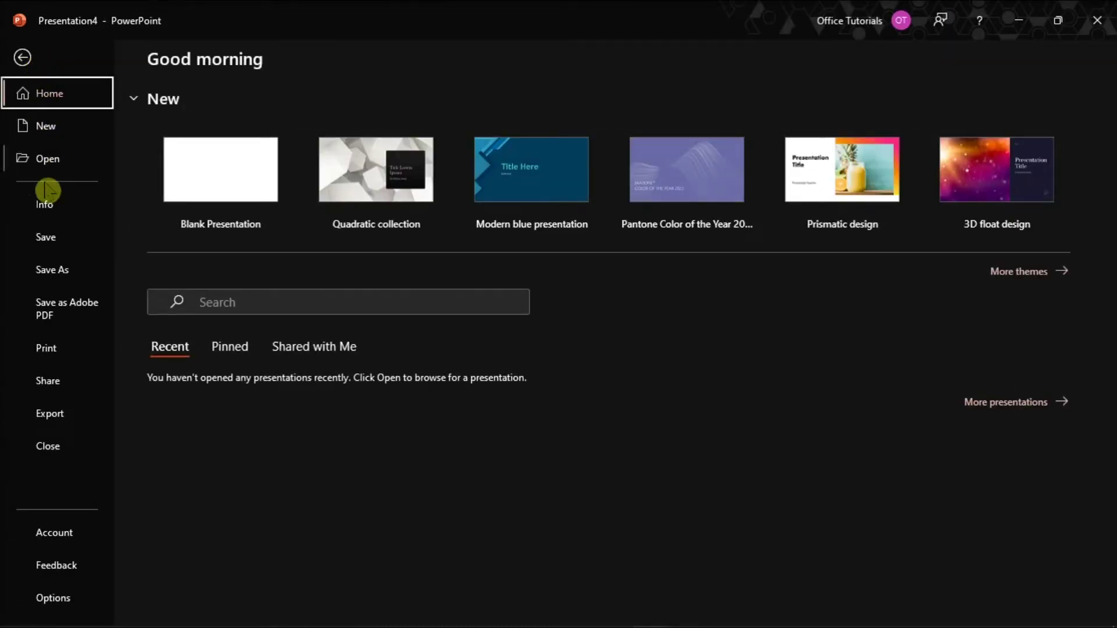
pyautogui.click(49, 269)
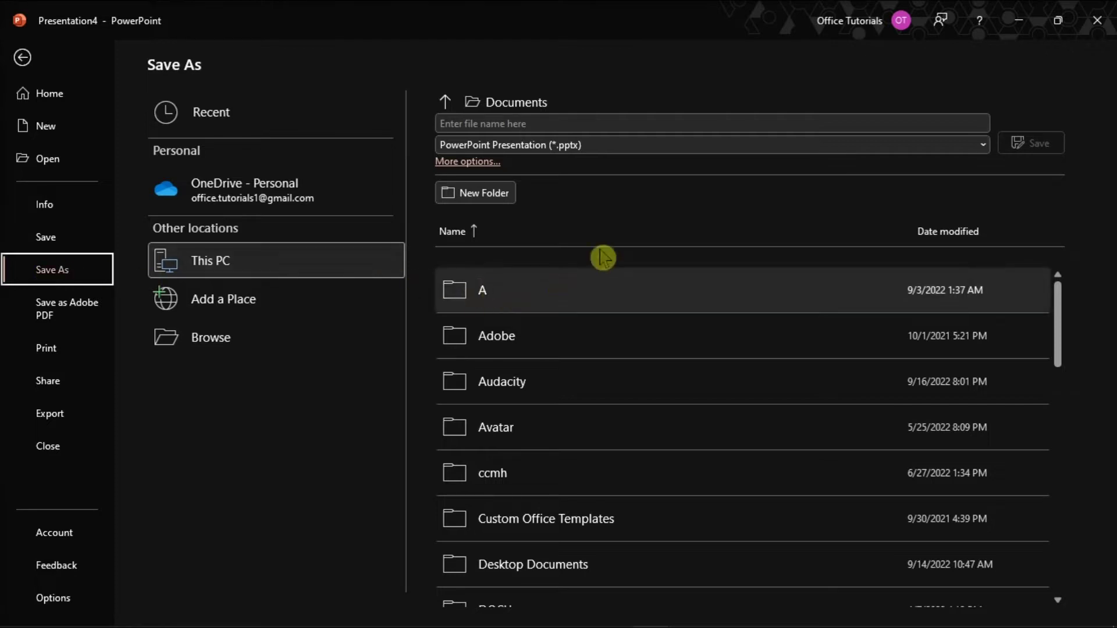
pyautogui.click(709, 149)
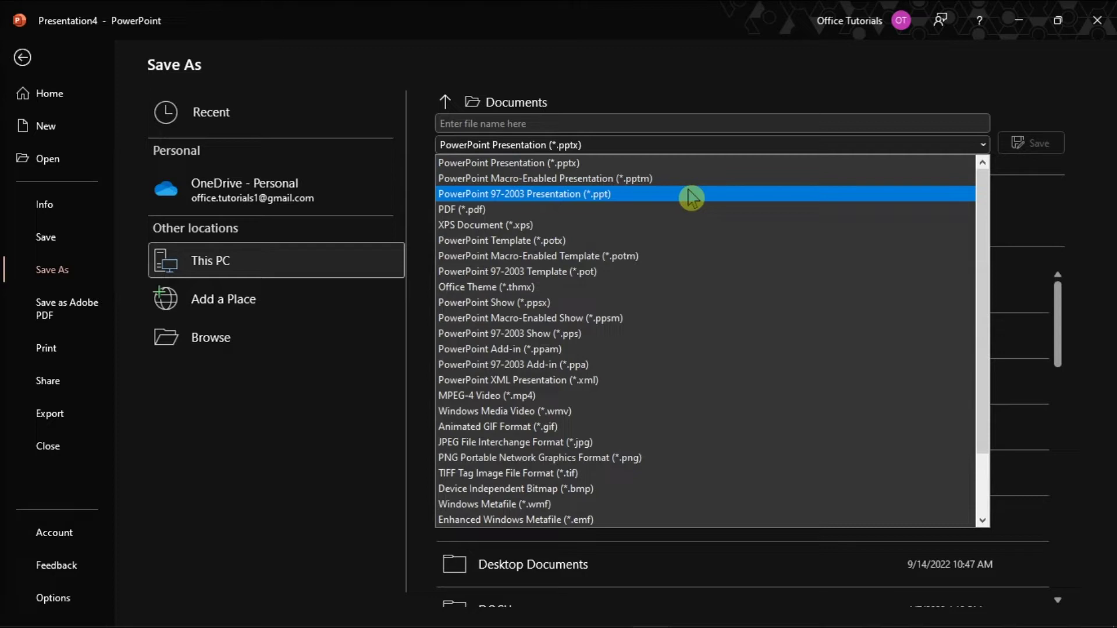
pyautogui.click(571, 195)
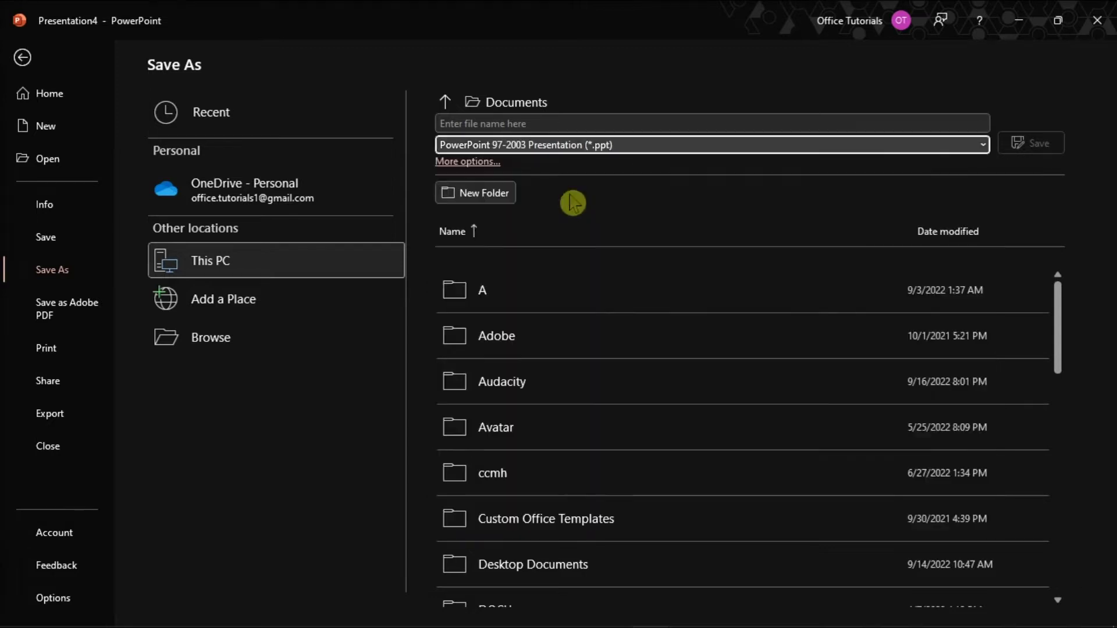
pyautogui.click(556, 292)
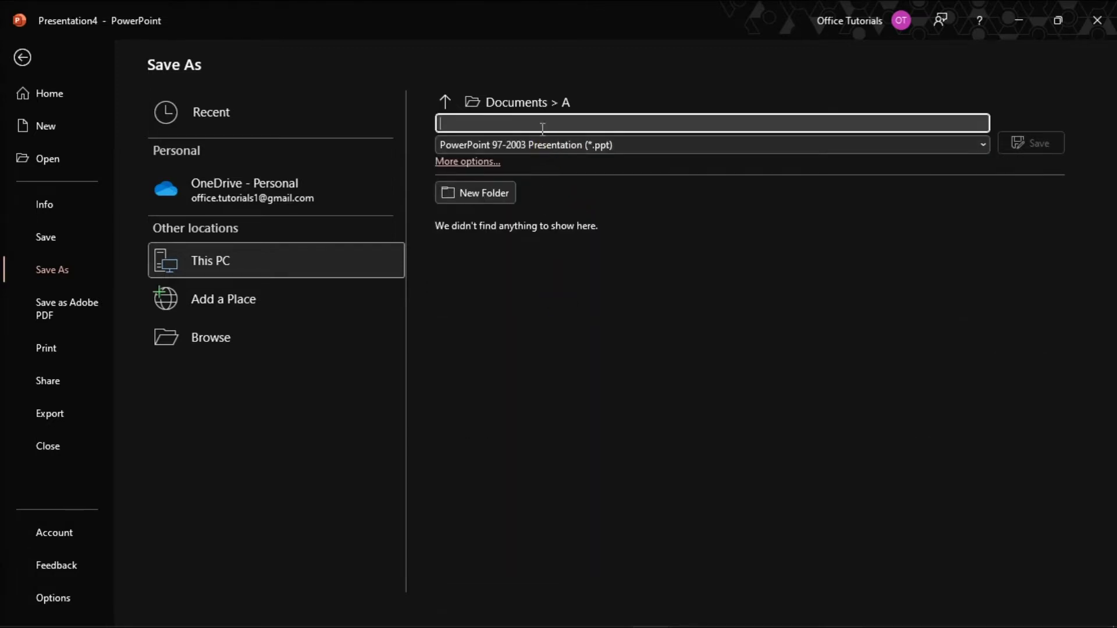
pyautogui.write('Sample ppt')
pyautogui.click(1013, 142)
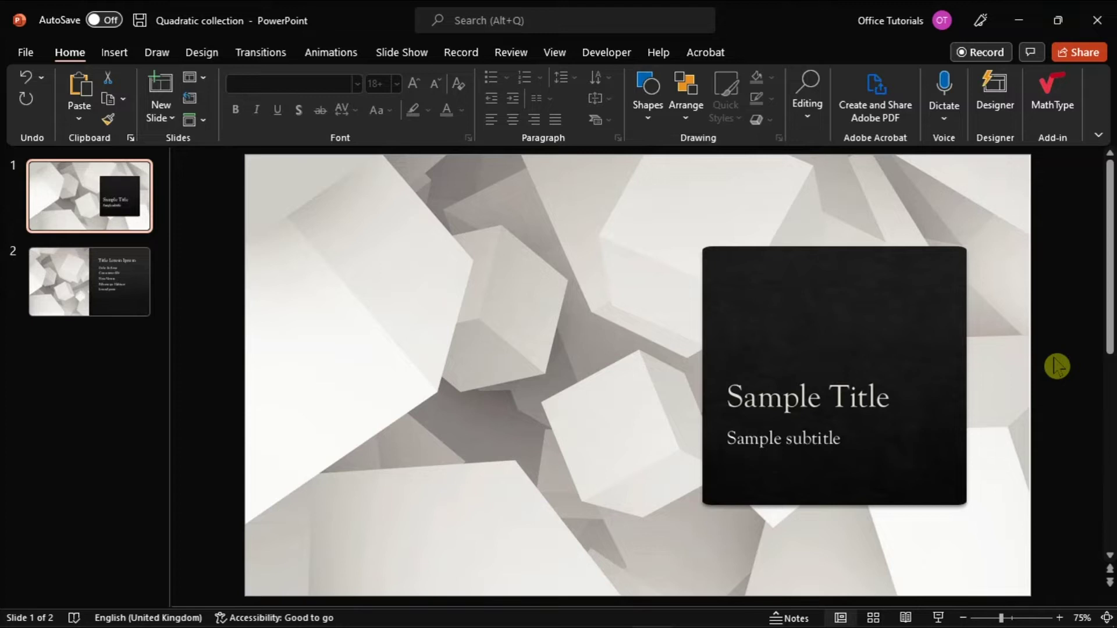
# - Sign out of the Office account from the account name at the top right
pyautogui.click(911, 31)
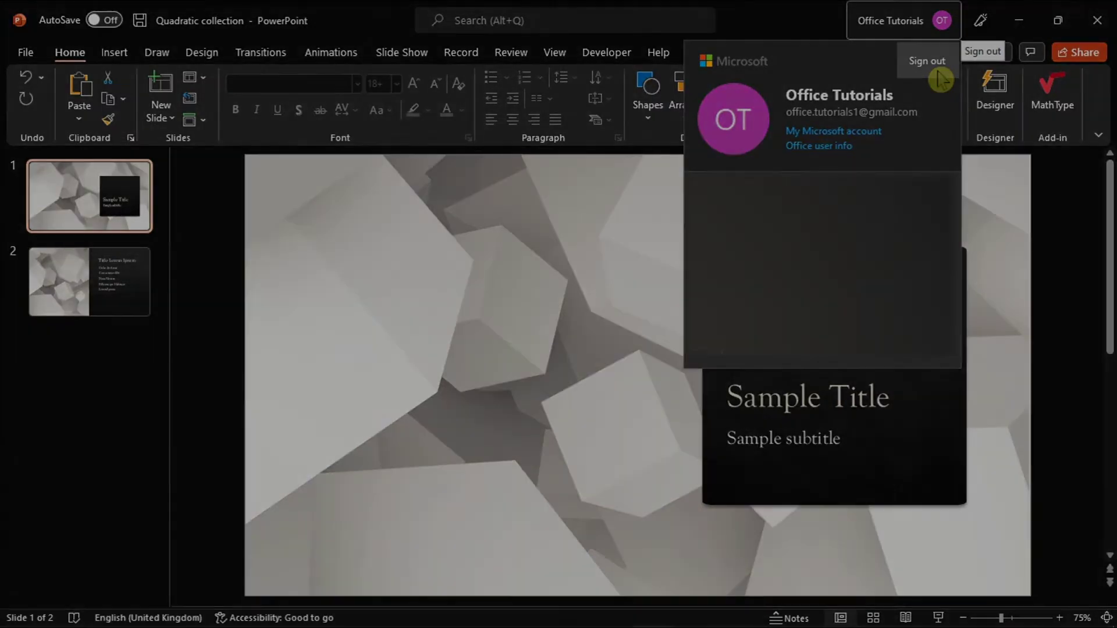
pyautogui.click(1062, 289)
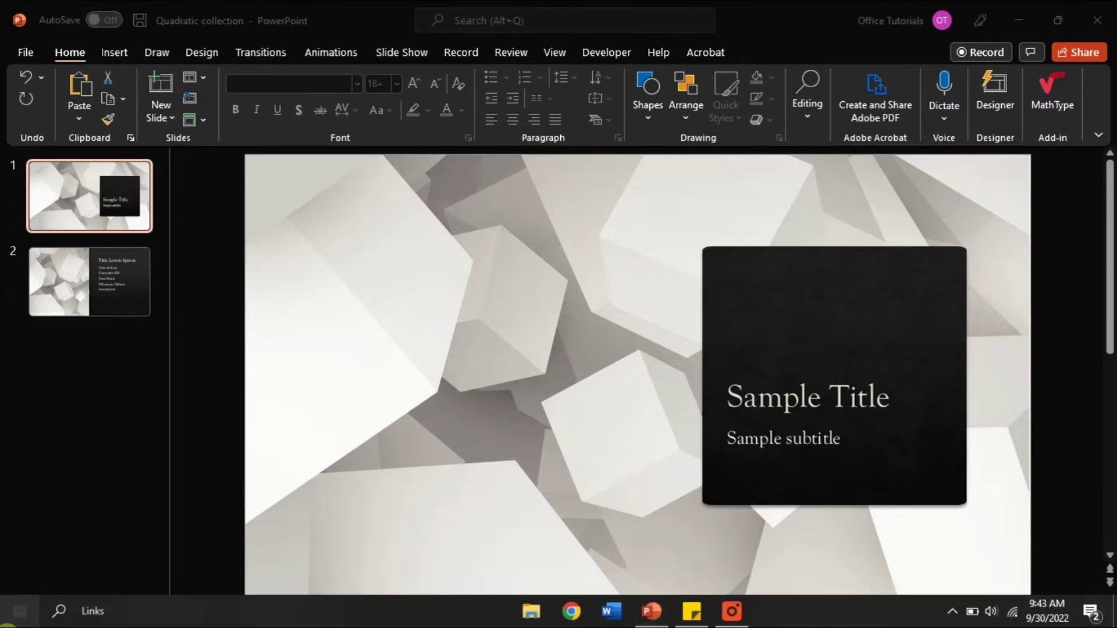
pyautogui.click(16, 626)
# - Search 'APPS AND FEATURES' and run an Online Repair on Microsoft 365 Apps
pyautogui.write('APPS AND FEATURES')
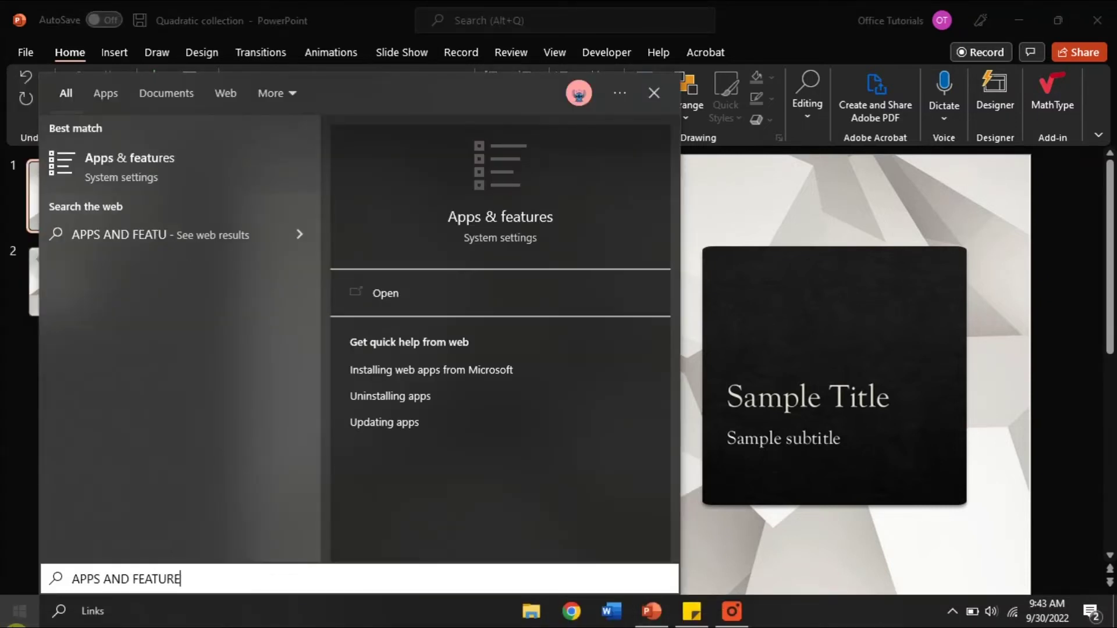
pyautogui.click(192, 187)
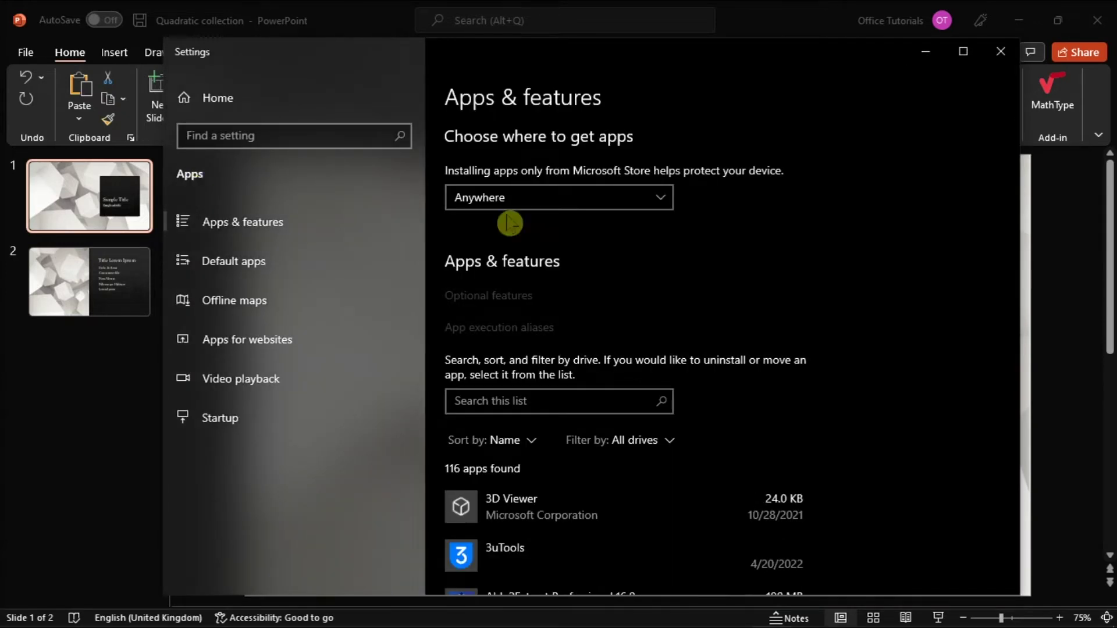
pyautogui.scroll(-15, 748, 282)
pyautogui.scroll(-15, 748, 290)
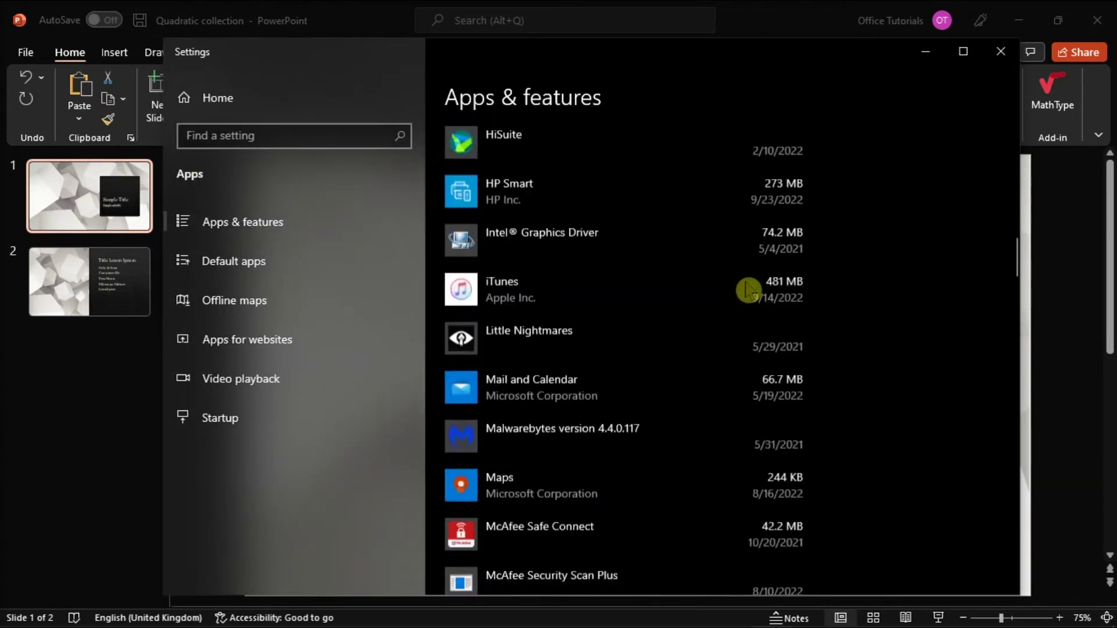
pyautogui.click(748, 289)
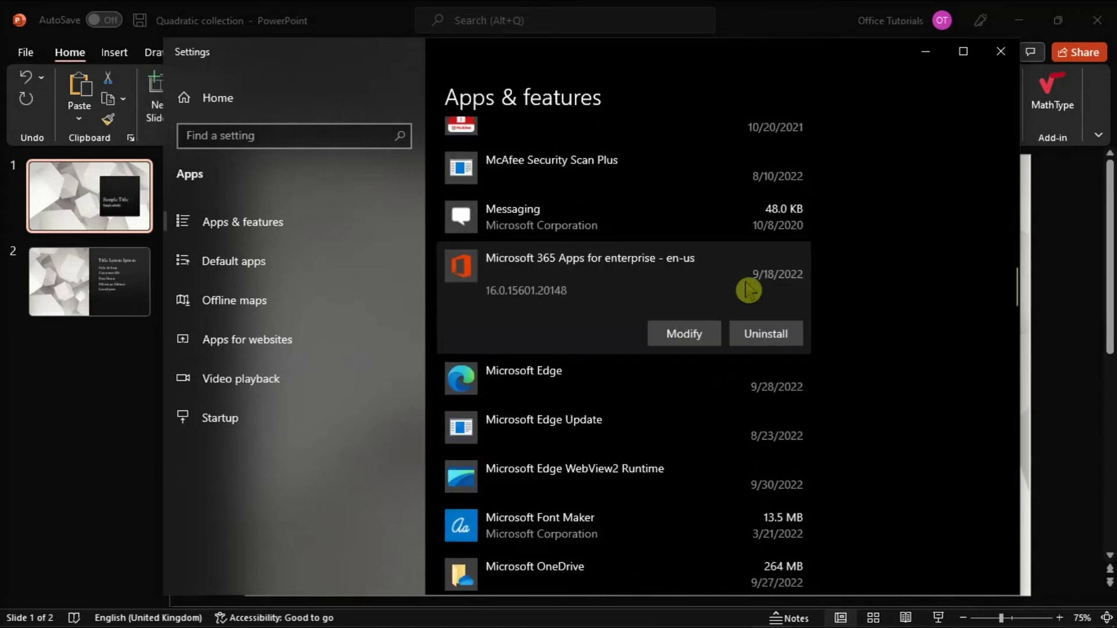
pyautogui.click(684, 334)
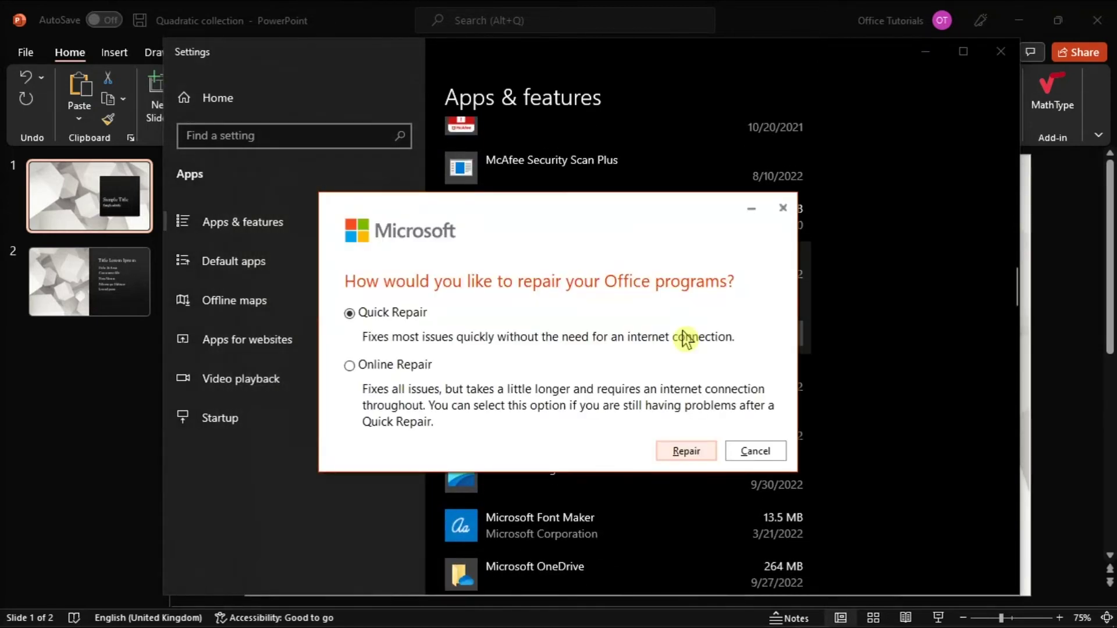
pyautogui.click(370, 316)
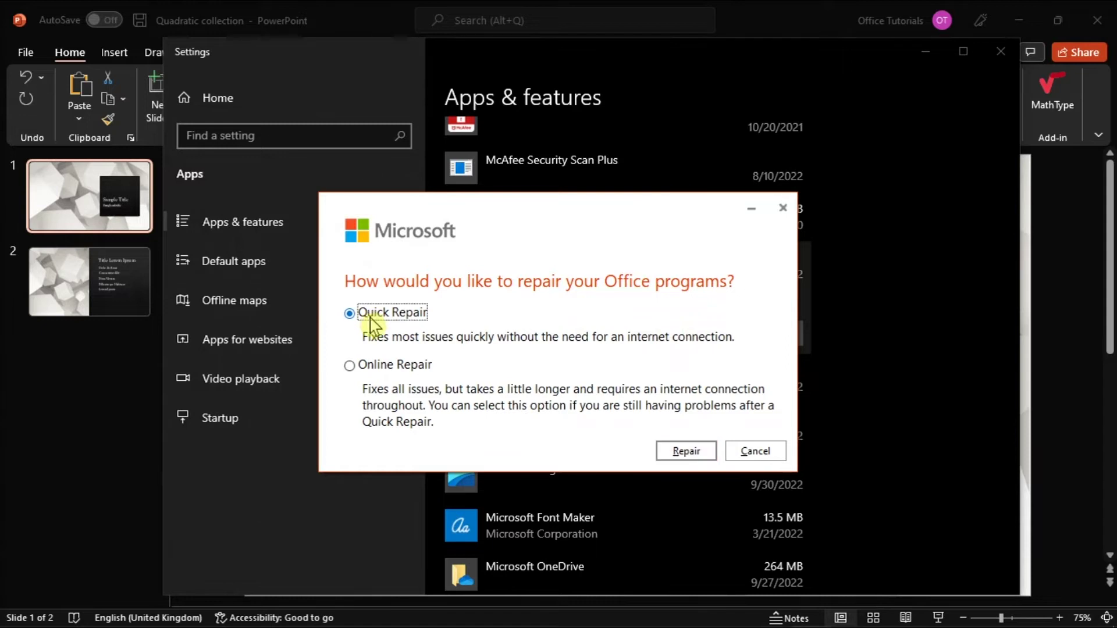
pyautogui.click(370, 371)
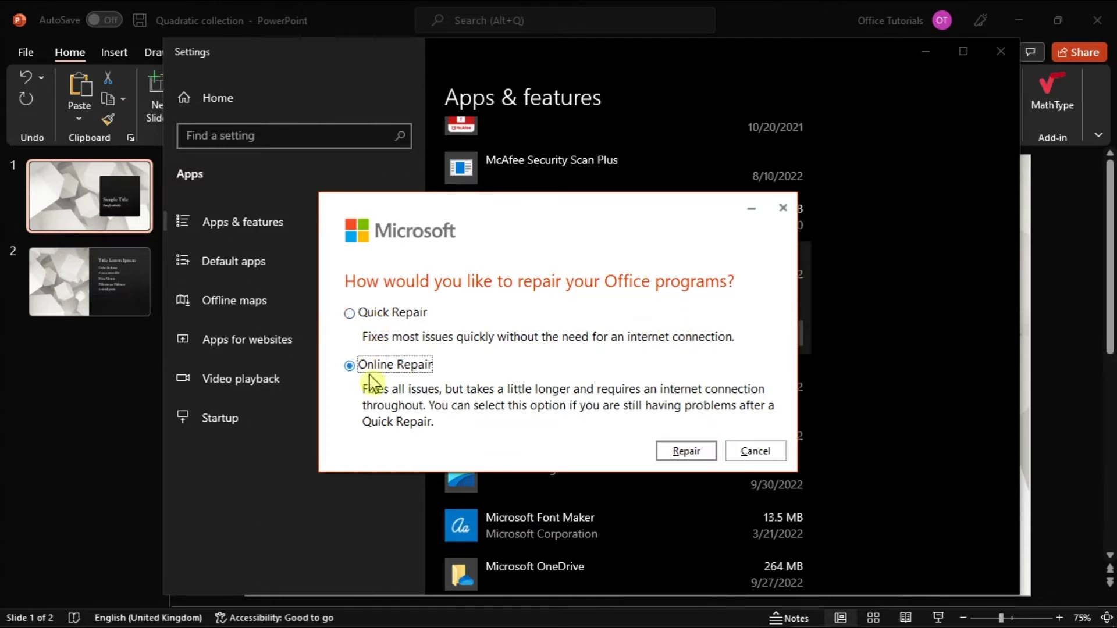
pyautogui.click(706, 458)
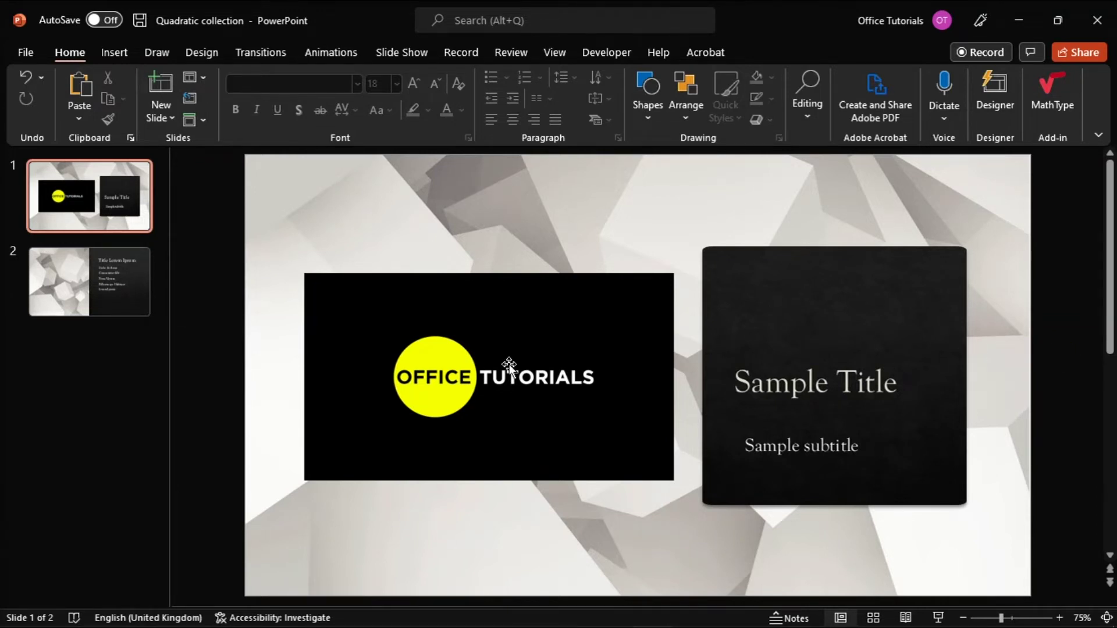
# - Delete the OFFICE TUTORIALS logo picture from slide 1
pyautogui.moveTo(509, 365); pyautogui.dragTo(491, 402)
pyautogui.hotkey('ctrl', 'z')
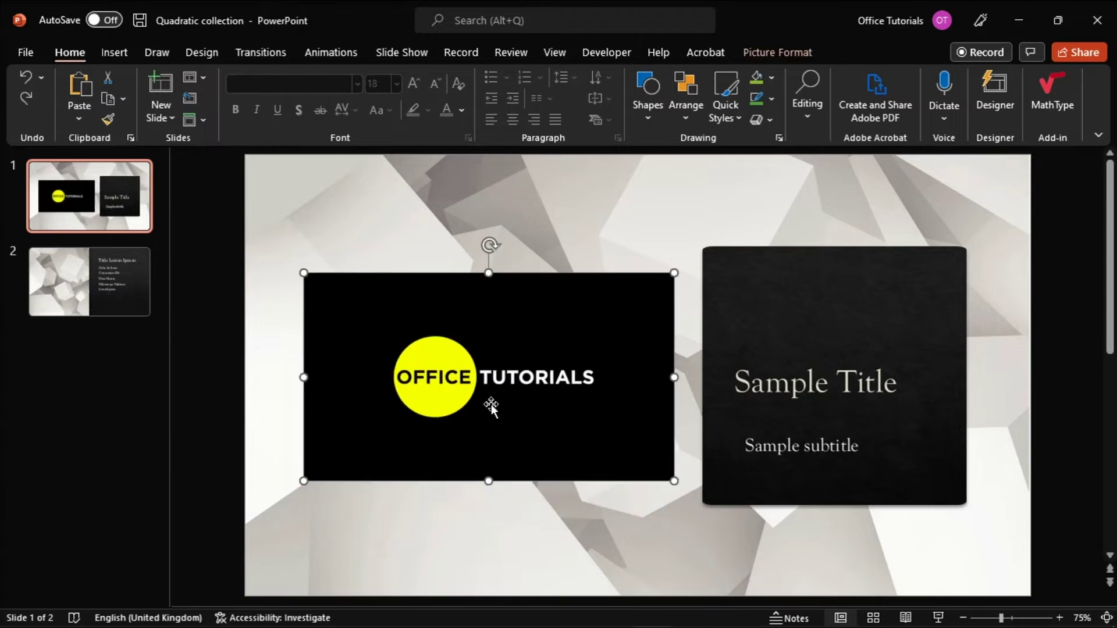
pyautogui.press('Delete')
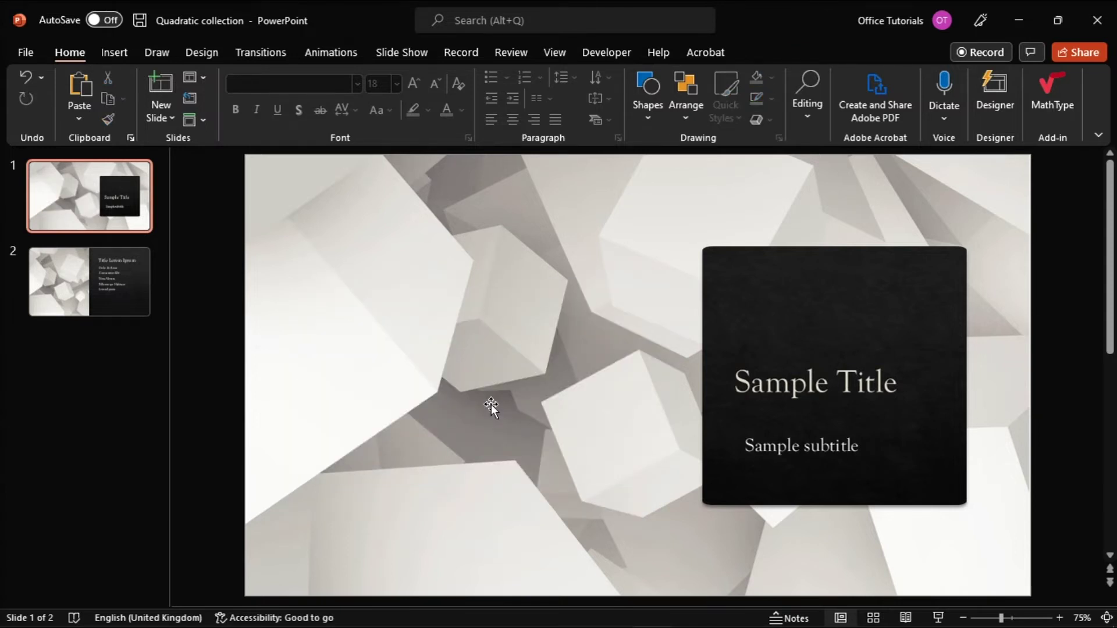
# - Check the Save As locations under This PC, then return to the slides
pyautogui.click(25, 52)
pyautogui.click(61, 266)
pyautogui.click(62, 268)
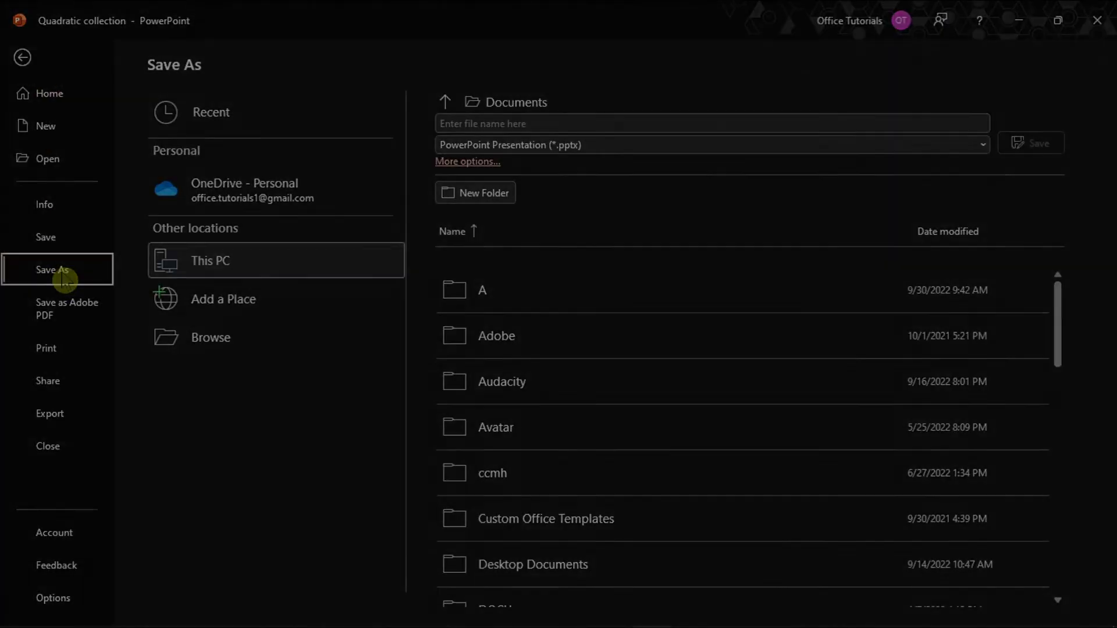
pyautogui.press('Escape')
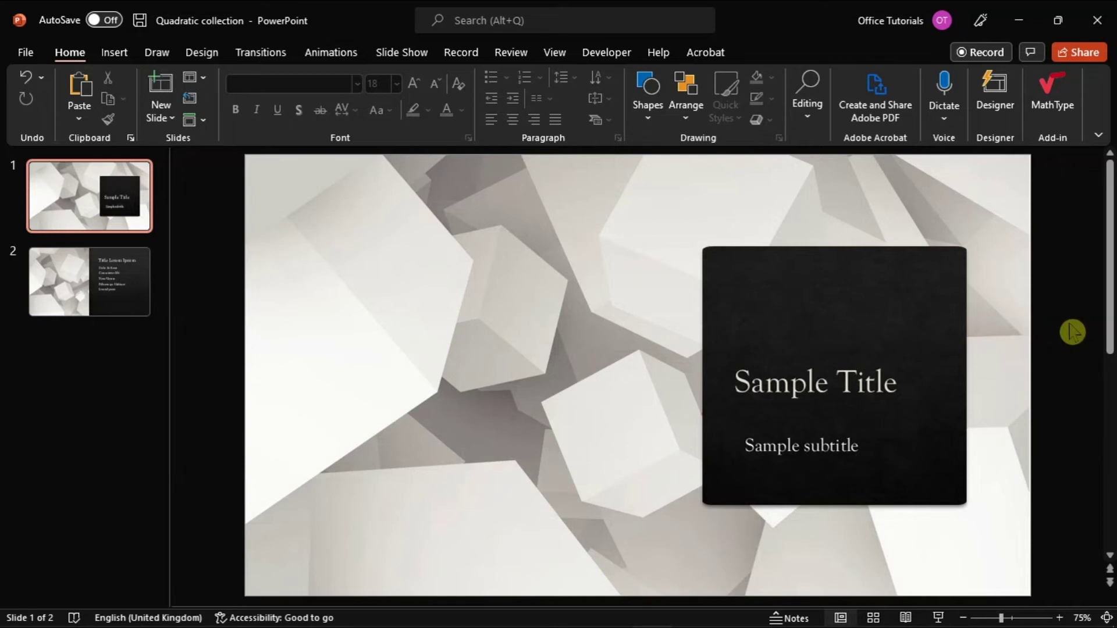
# - Turn off the Preview pane in File Explorer's View layout options
pyautogui.moveTo(489, 626)
pyautogui.click(531, 614)
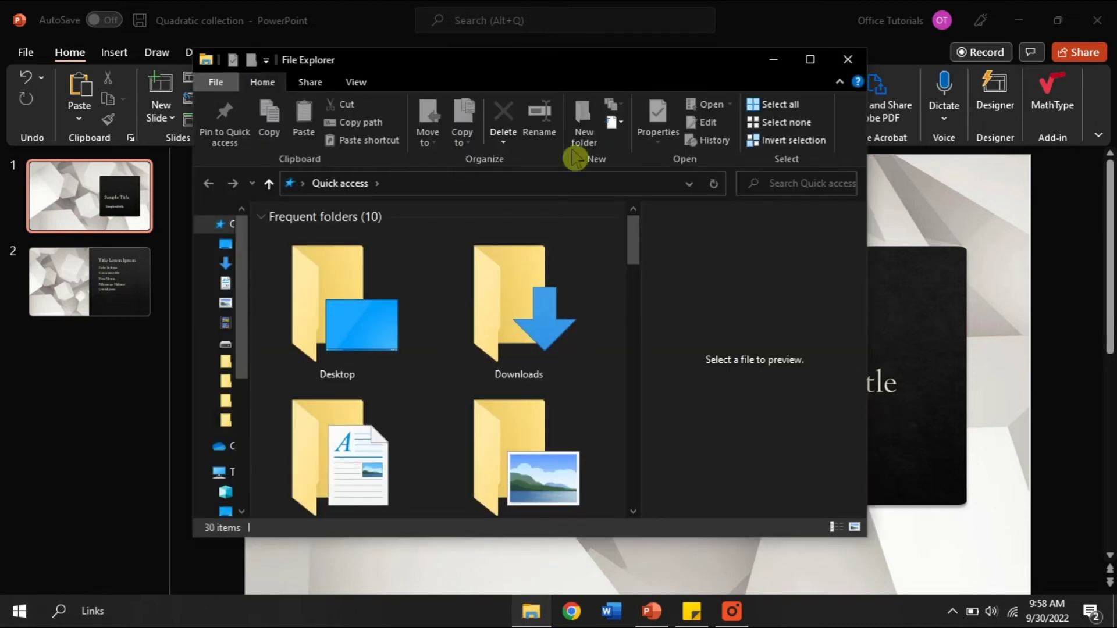
pyautogui.moveTo(570, 67); pyautogui.dragTo(665, 83)
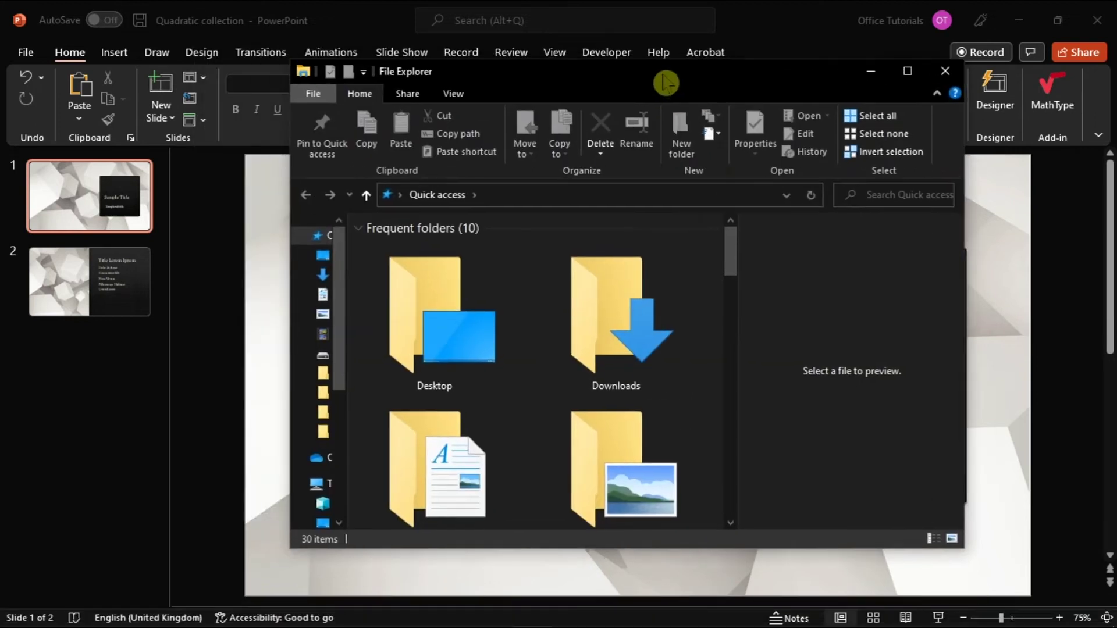
pyautogui.click(451, 96)
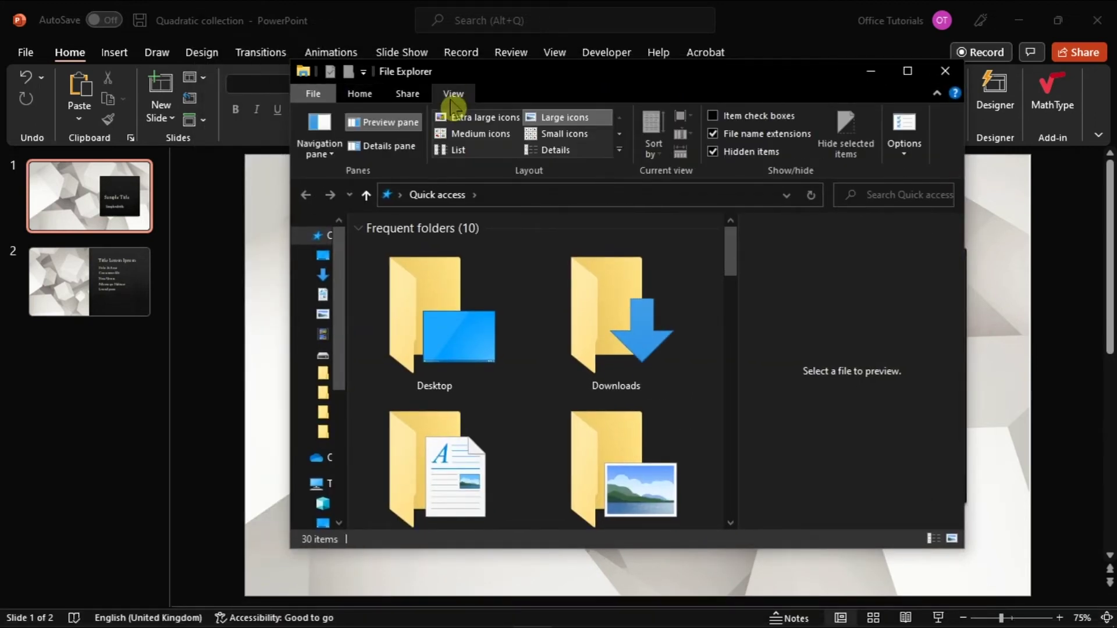
pyautogui.click(385, 127)
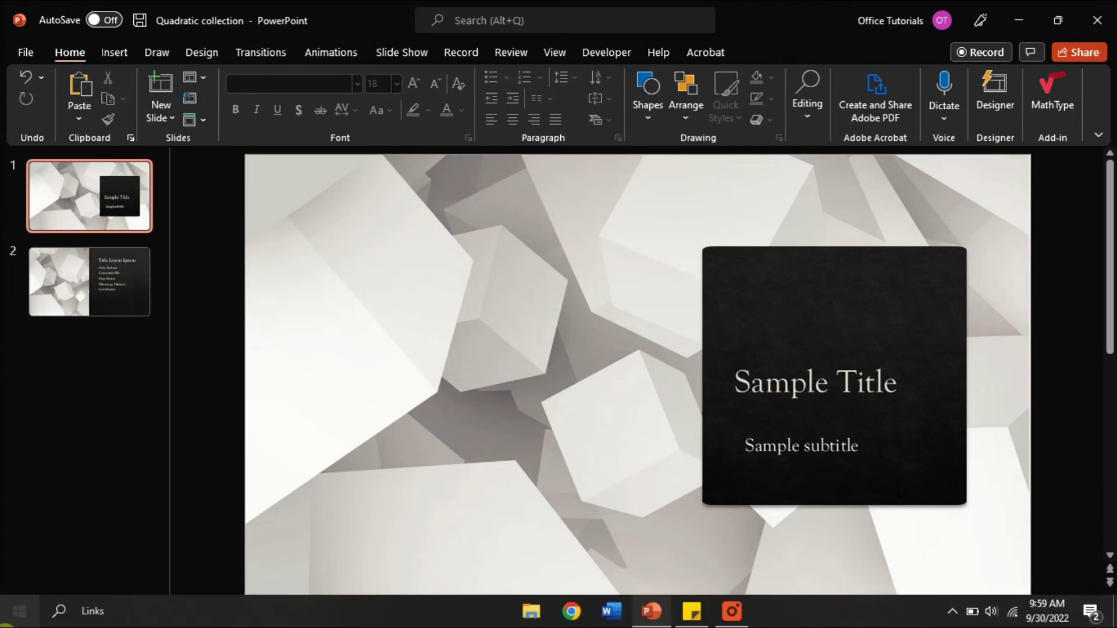
pyautogui.click(4, 623)
# - In Apps & features, choose Uninstall for Microsoft 365 Apps for enterprise
pyautogui.write('APPS AND FEATUR')
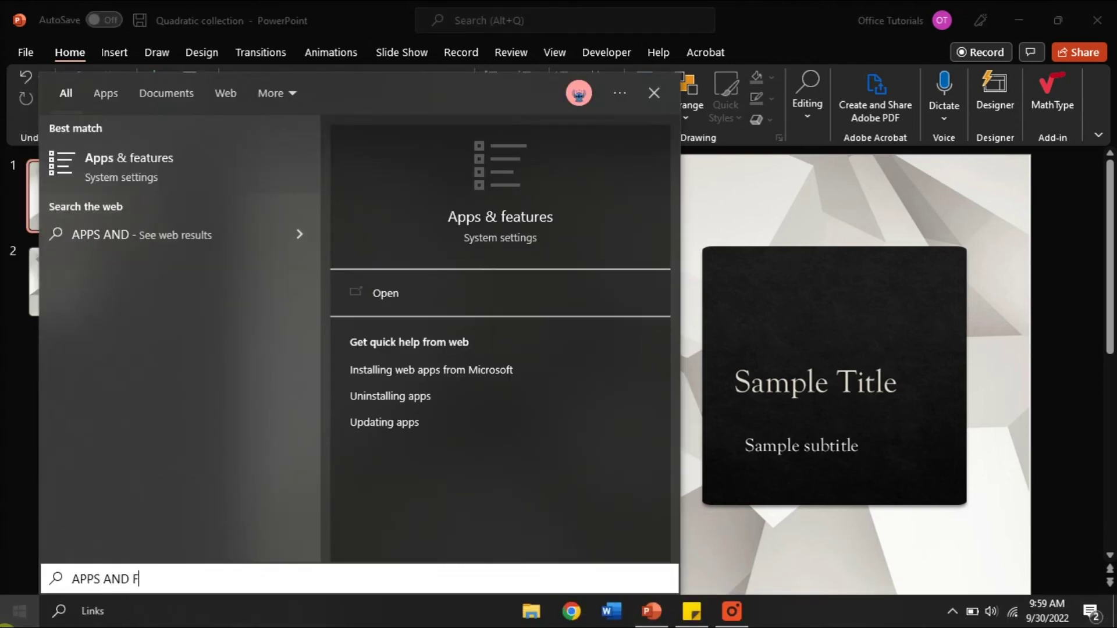
pyautogui.write('ES')
pyautogui.press('Return')
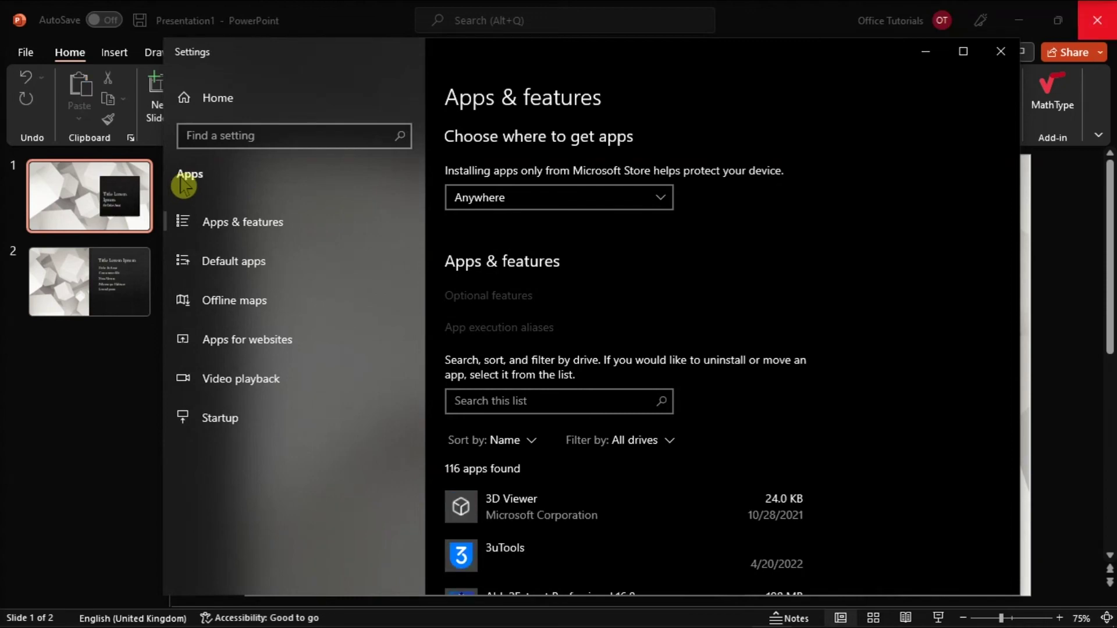
pyautogui.scroll(-20, 694, 290)
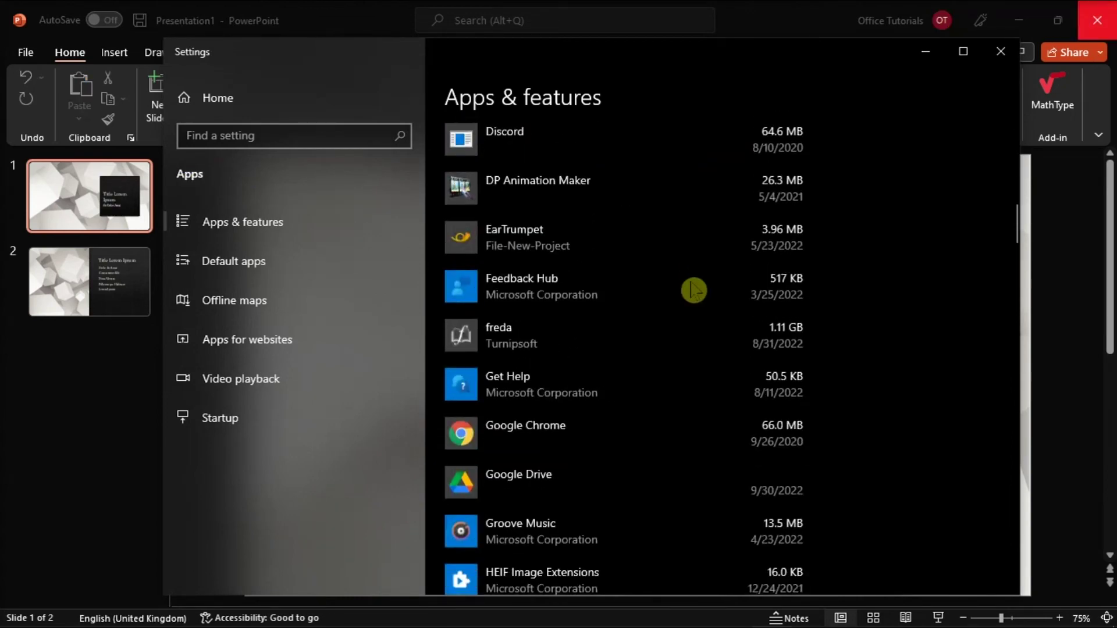
pyautogui.scroll(-10, 693, 291)
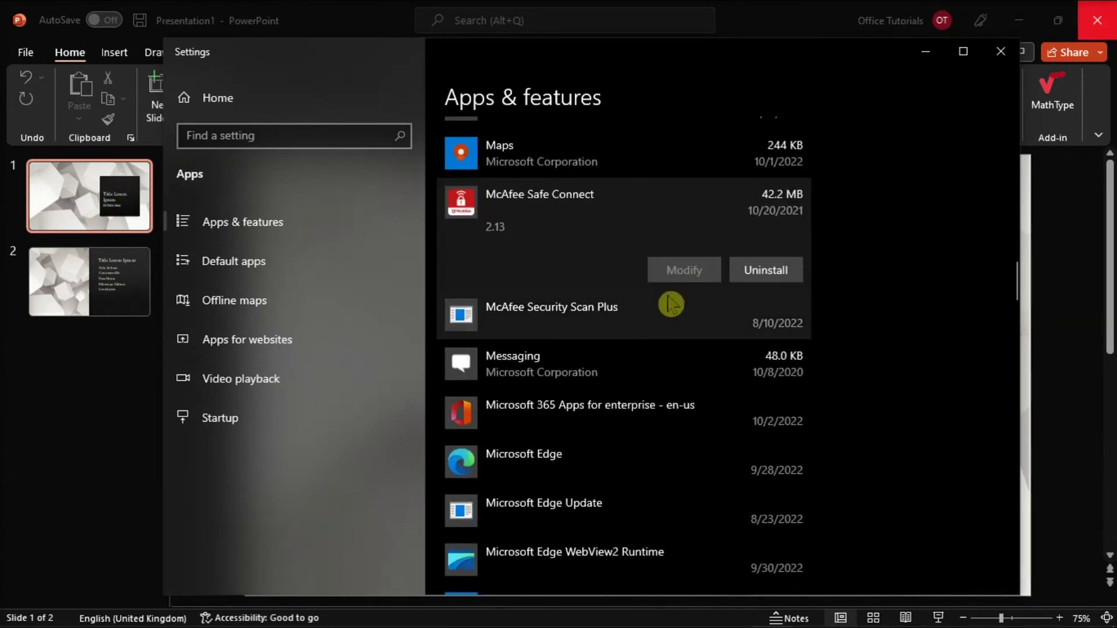
pyautogui.scroll(-3, 669, 291)
pyautogui.click(636, 262)
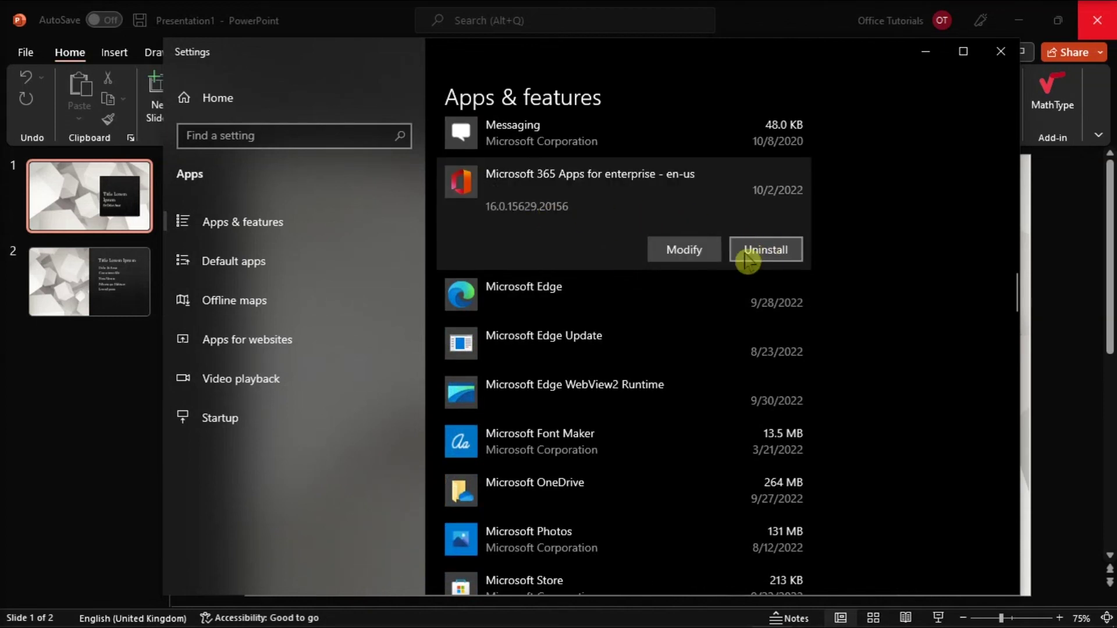
pyautogui.click(764, 253)
pyautogui.click(780, 251)
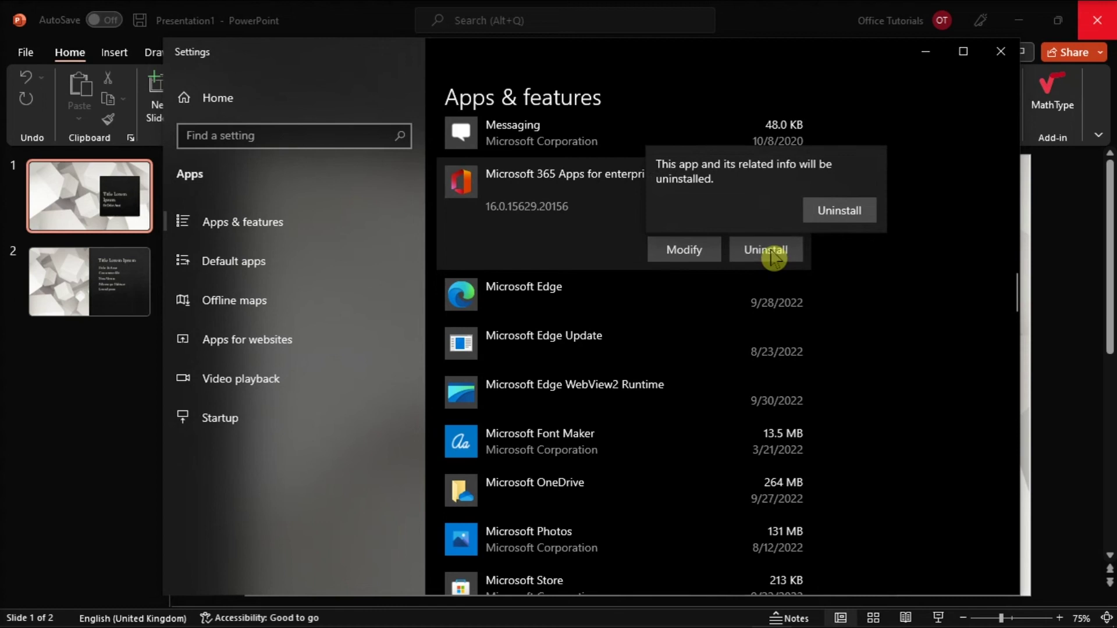